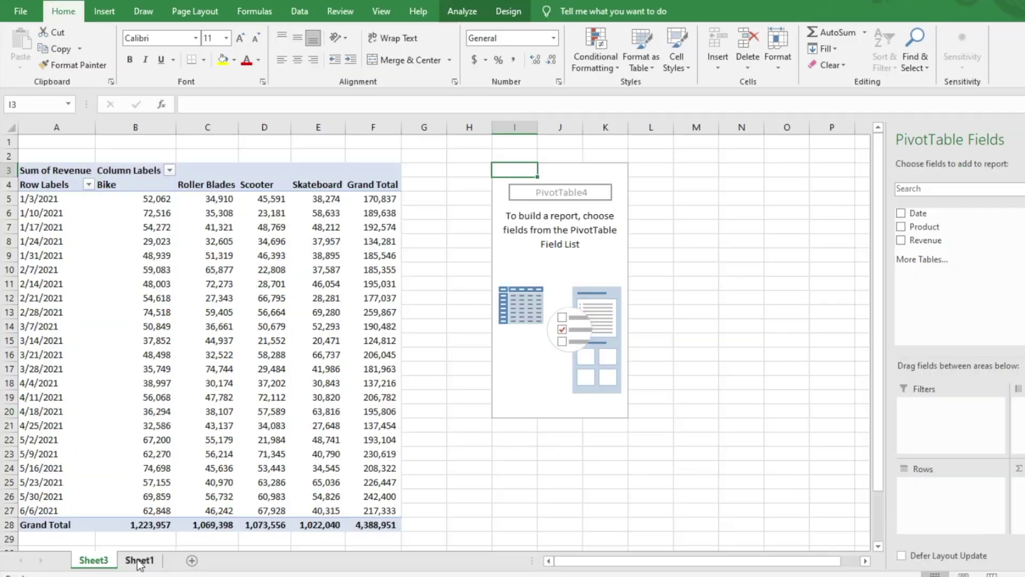
Glance at the raw sales data on Sheet1, then return to the pivot tables on Sheet3
{"action": "left_click", "coordinate": [139, 561]}
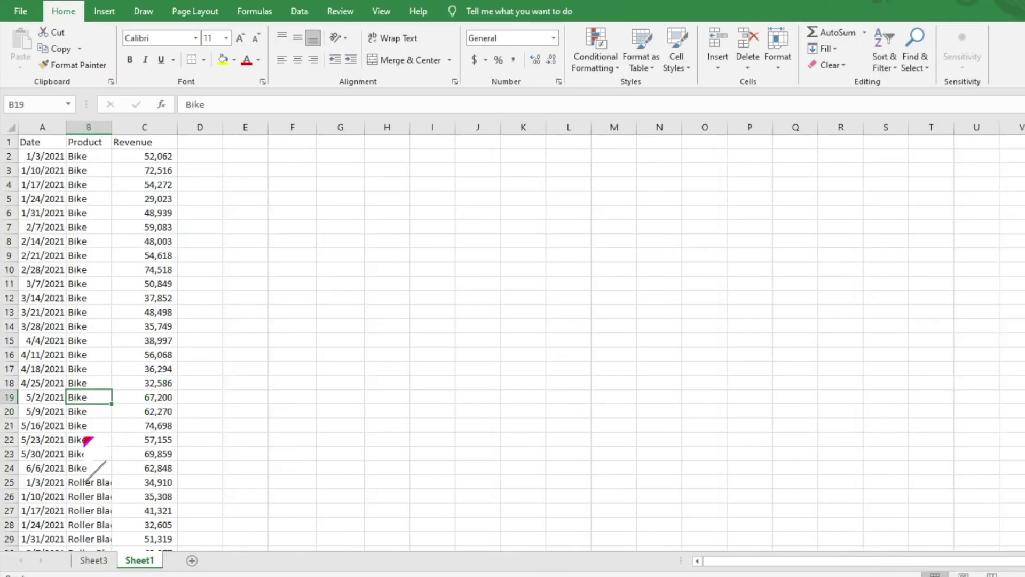
{"action": "left_click", "coordinate": [96, 561]}
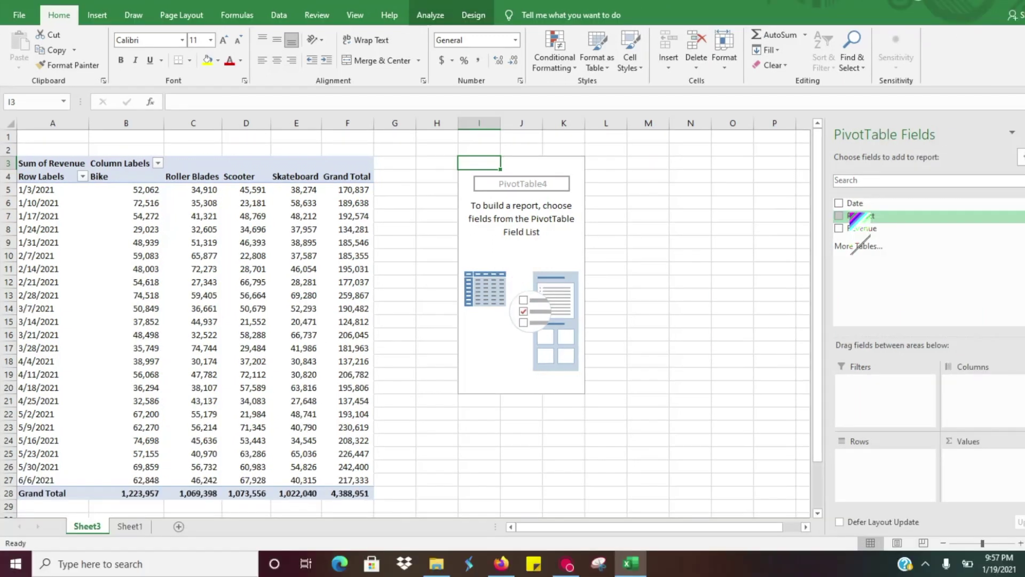
List the products as row labels of PivotTable4 and add Sum of Revenue as its values
{"action": "left_click", "coordinate": [852, 216]}
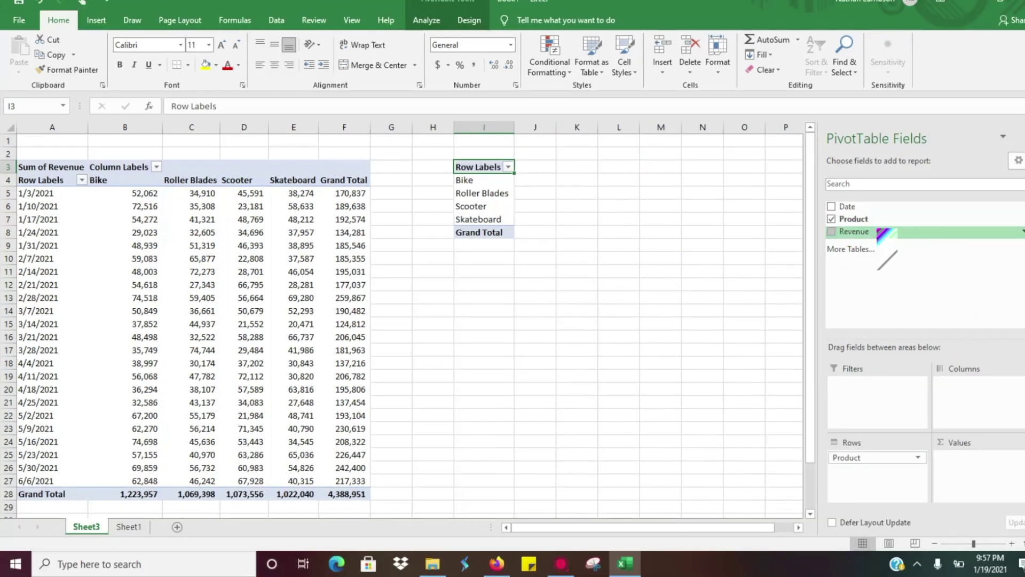
{"action": "left_click_drag", "start_coordinate": [881, 233], "coordinate": [969, 458]}
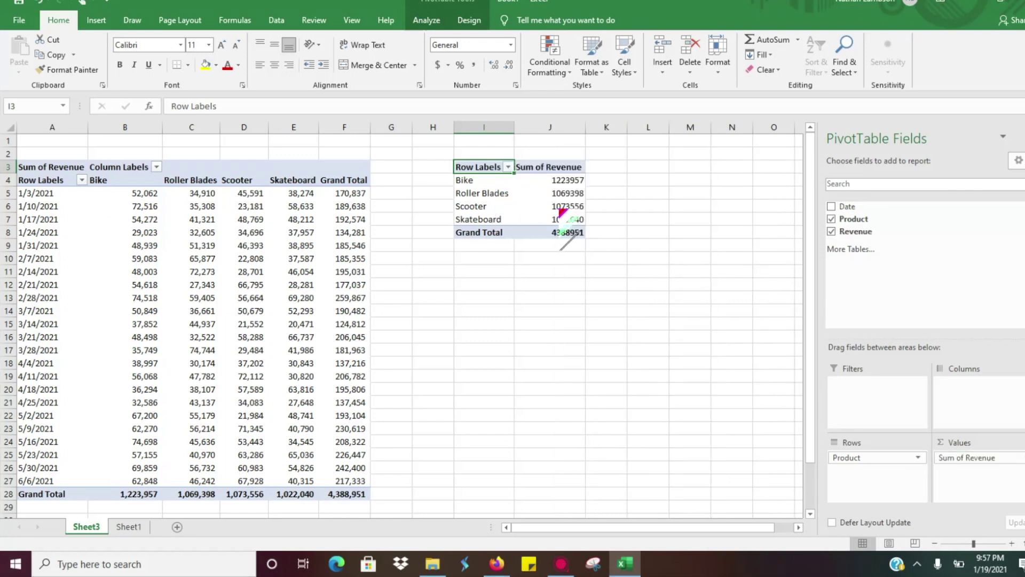
{"action": "mouse_move", "coordinate": [561, 214]}
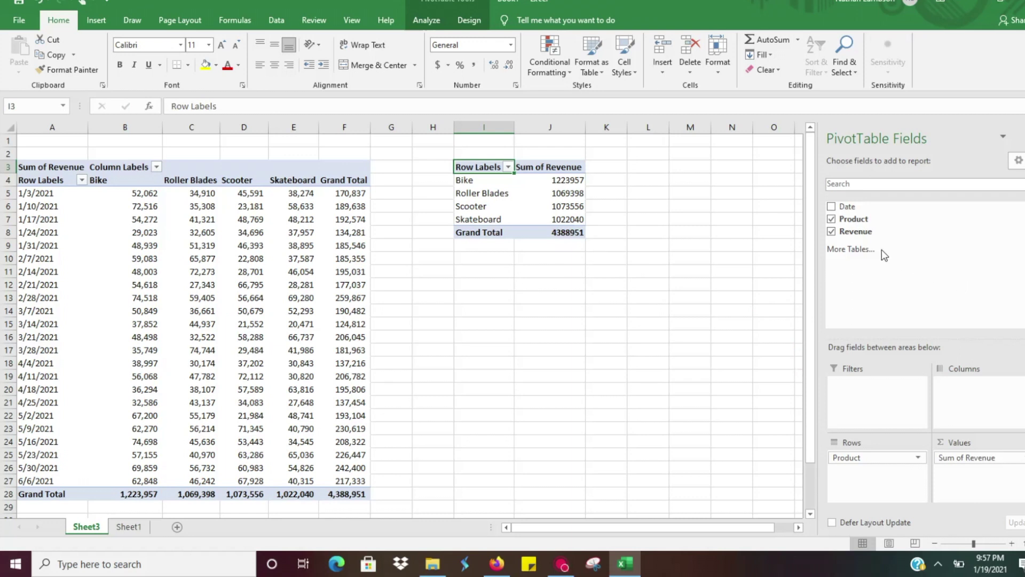
{"action": "mouse_move", "coordinate": [584, 232]}
Add Revenue to the values a second time and rename the Sum of Revenue2 header to 'Rank'
{"action": "left_click_drag", "start_coordinate": [967, 463], "coordinate": [961, 489]}
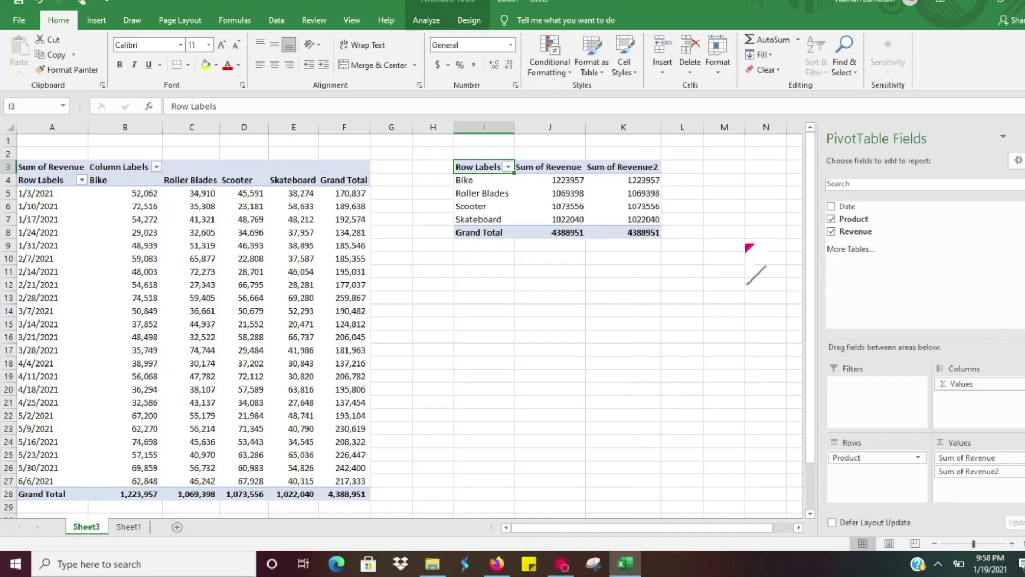
{"action": "left_click", "coordinate": [614, 168]}
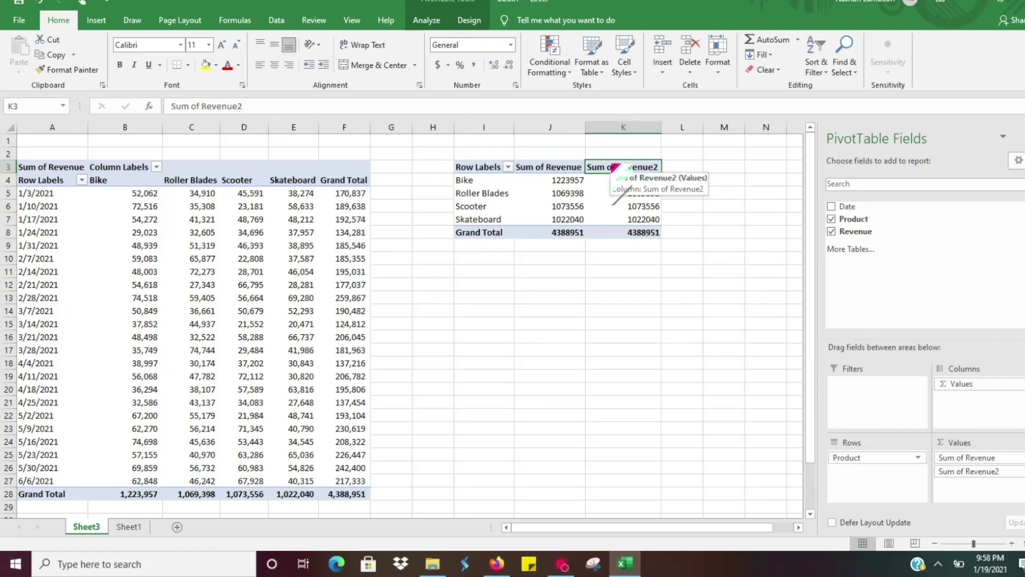
{"action": "left_click_drag", "start_coordinate": [243, 106], "coordinate": [170, 105]}
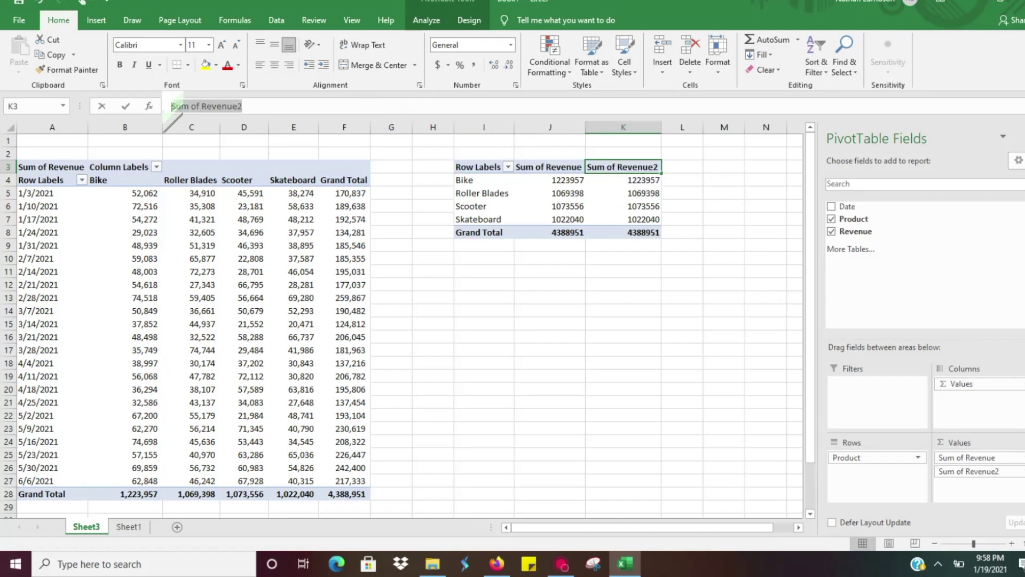
{"action": "type", "text": "Rank"}
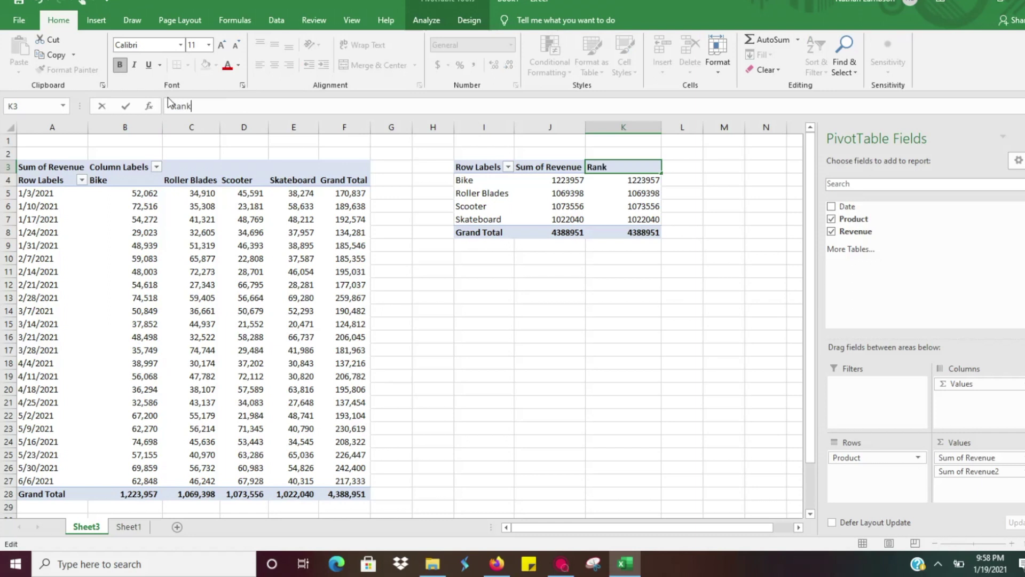
{"action": "key", "text": "Return"}
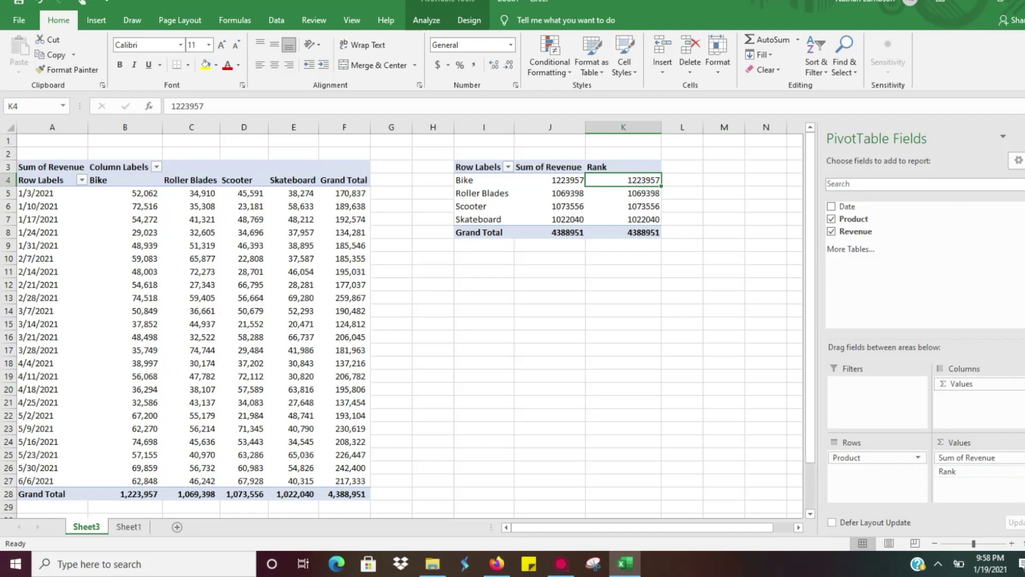
Show the Rank field as Rank Largest to Smallest by Product: Bike 1, Scooter 2, Roller Blades 3, Skateboard 4
{"action": "left_click", "coordinate": [1020, 471]}
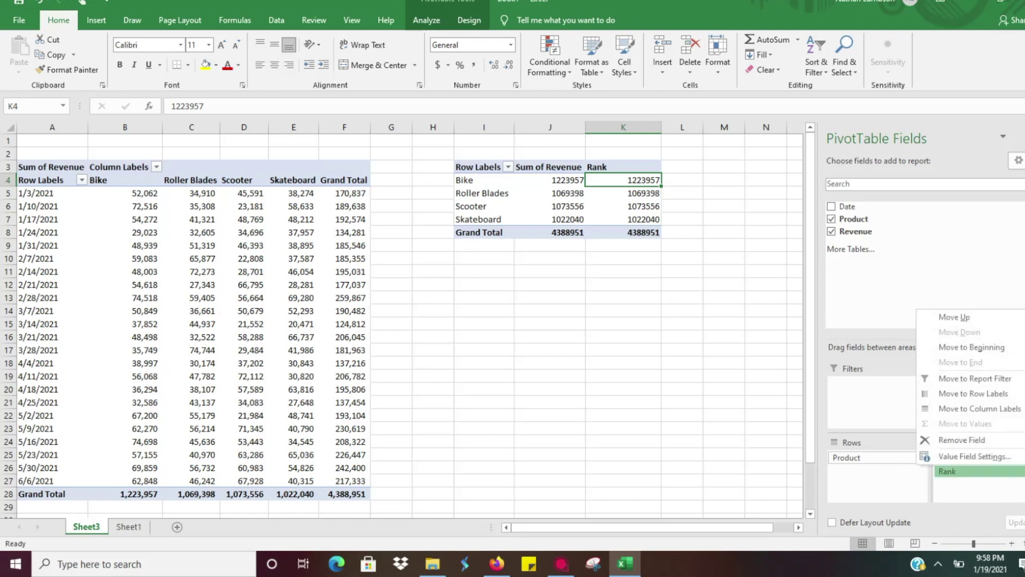
{"action": "left_click", "coordinate": [1001, 457]}
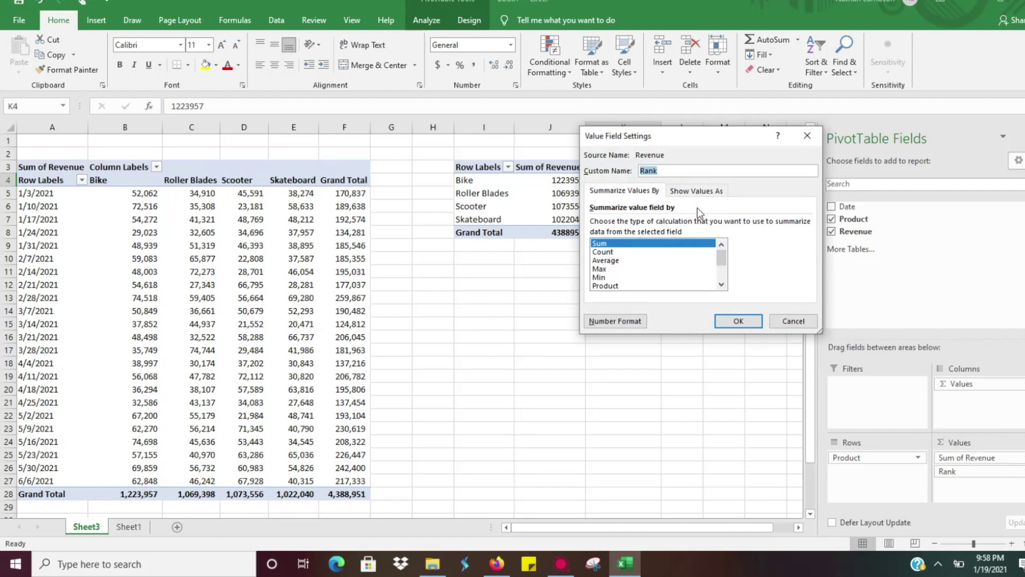
{"action": "left_click", "coordinate": [710, 191]}
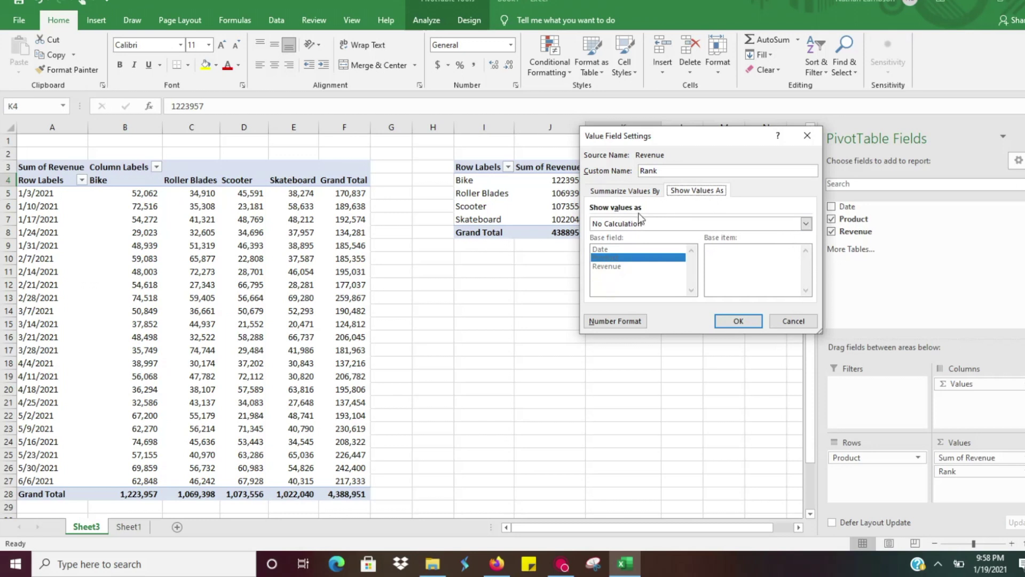
{"action": "left_click", "coordinate": [805, 224]}
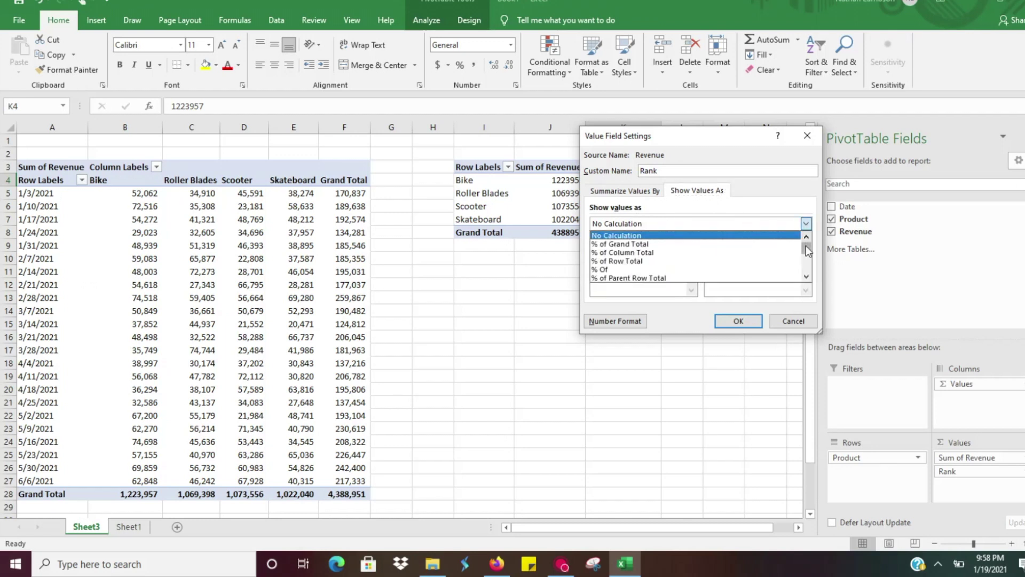
{"action": "left_click_drag", "start_coordinate": [807, 251], "coordinate": [808, 271]}
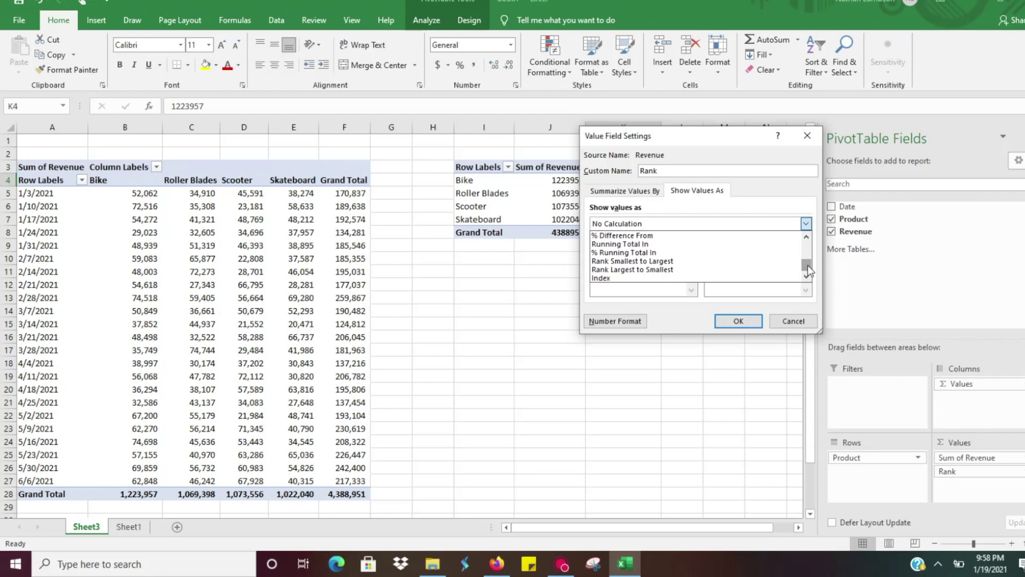
{"action": "left_click", "coordinate": [677, 271]}
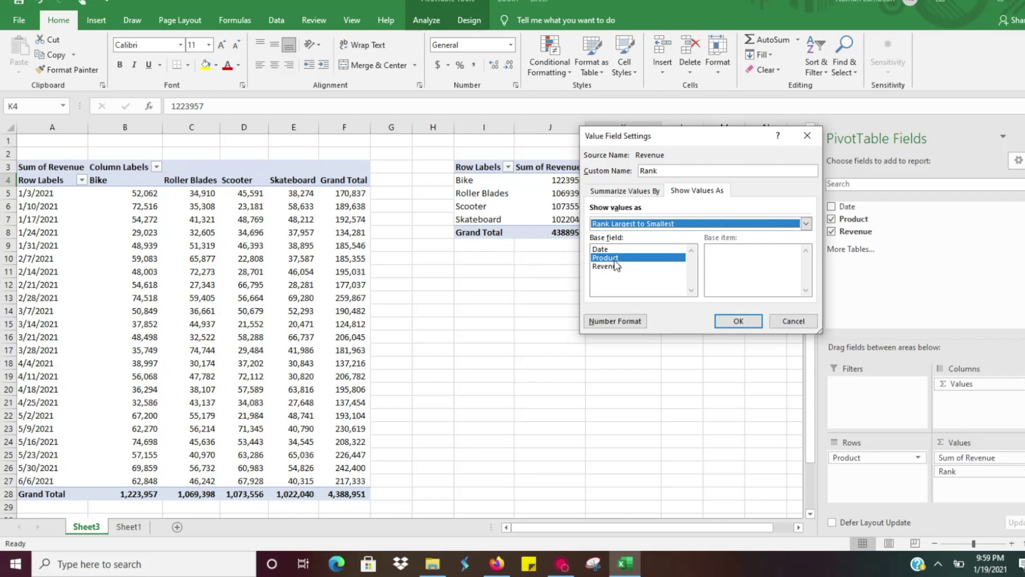
{"action": "left_click", "coordinate": [731, 321]}
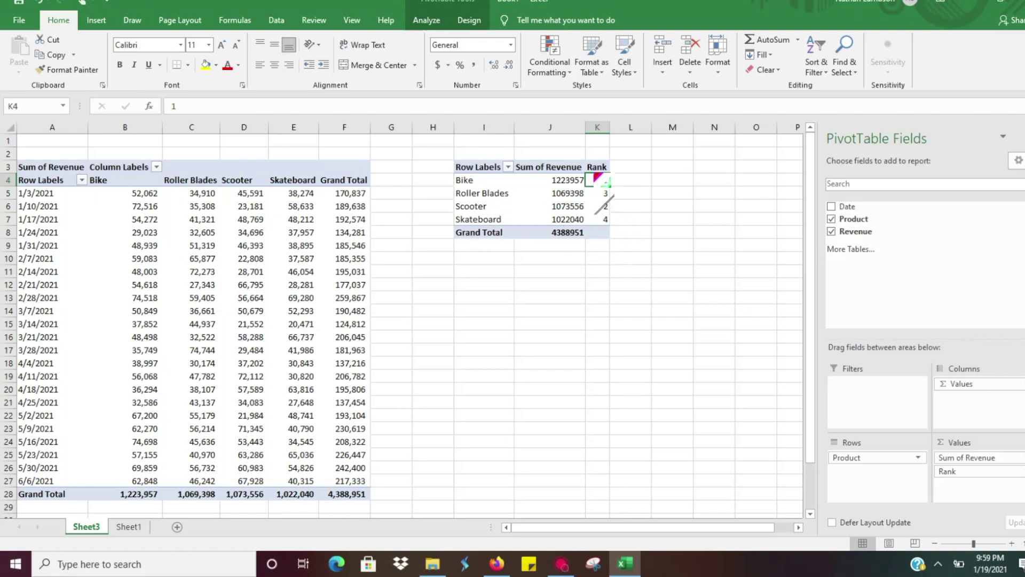
Check the Rank values, then select columns G and H between the weekly and summary pivots
{"action": "left_click", "coordinate": [593, 169]}
{"action": "left_click", "coordinate": [596, 181]}
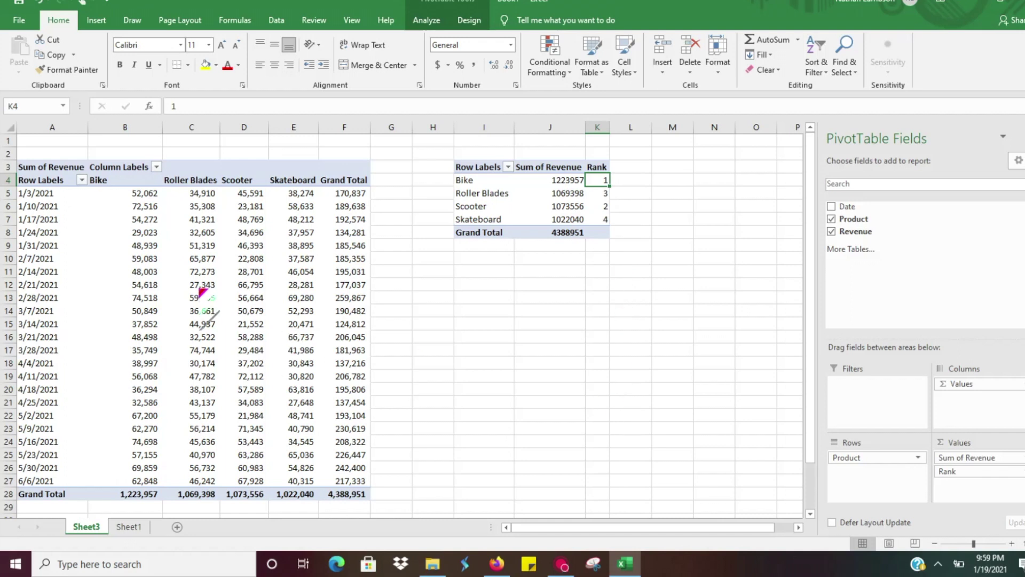
{"action": "mouse_move", "coordinate": [147, 229]}
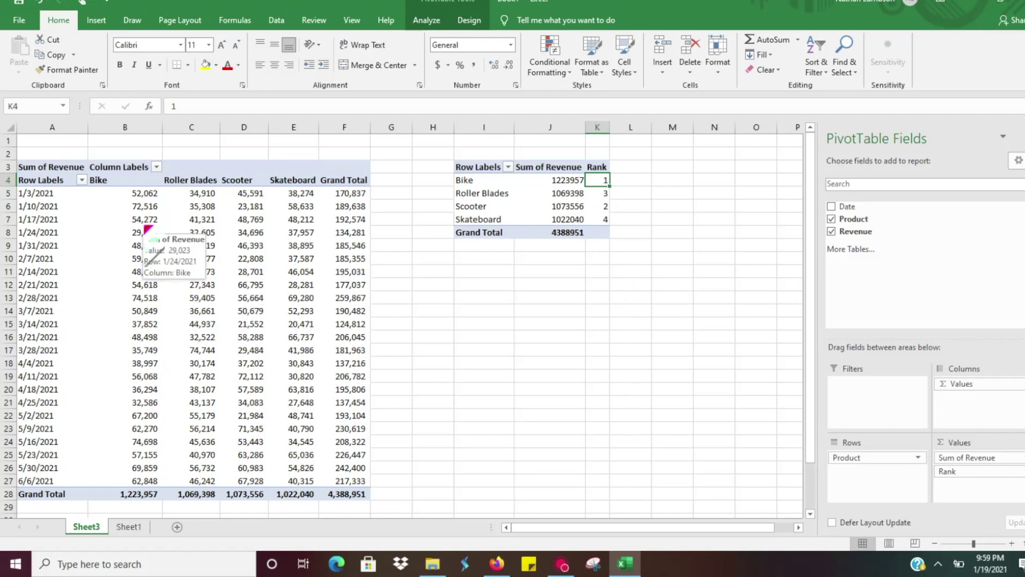
{"action": "left_click", "coordinate": [200, 180]}
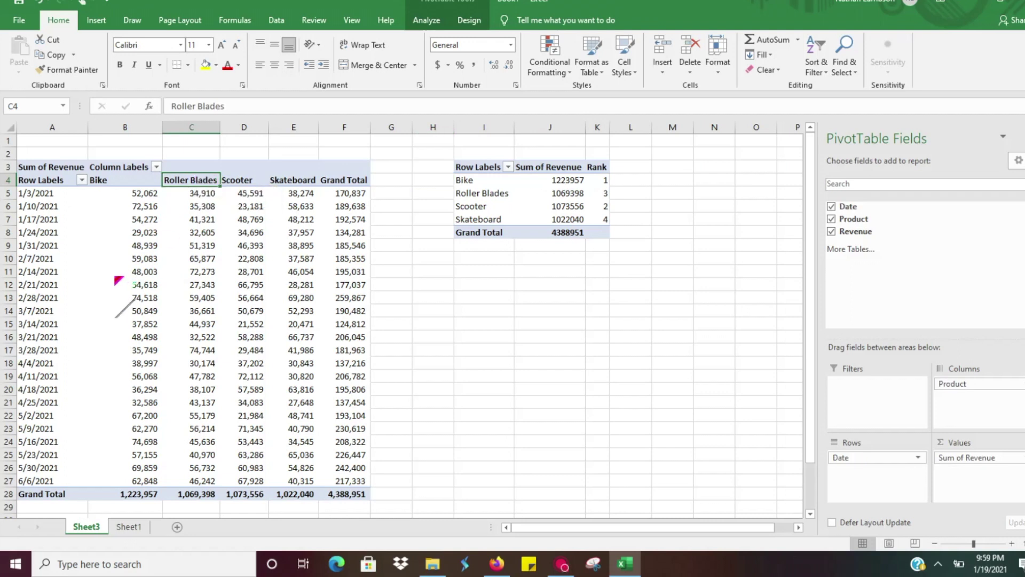
{"action": "mouse_move", "coordinate": [116, 279]}
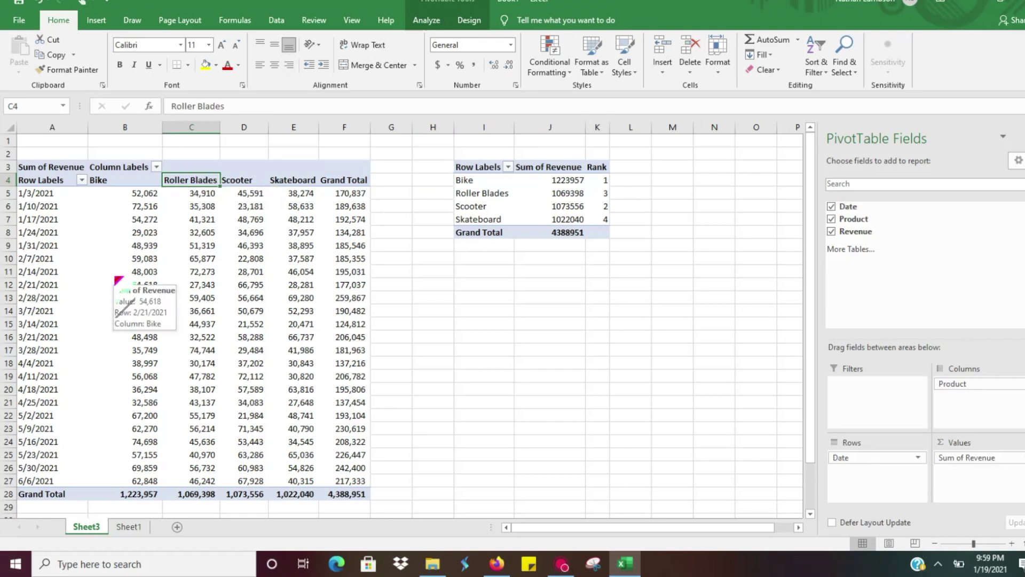
{"action": "mouse_move", "coordinate": [185, 280]}
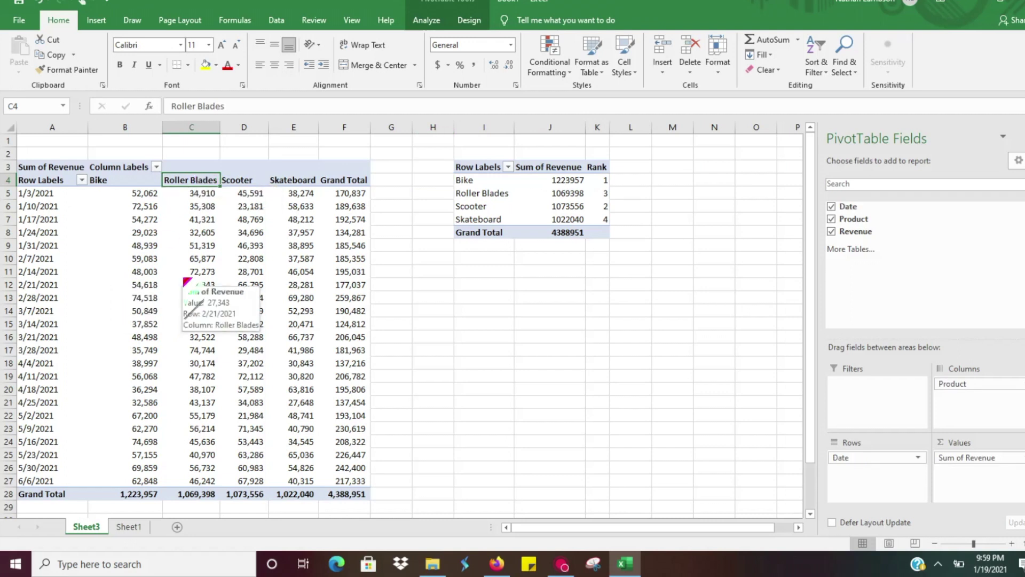
{"action": "left_click_drag", "start_coordinate": [433, 127], "coordinate": [597, 134]}
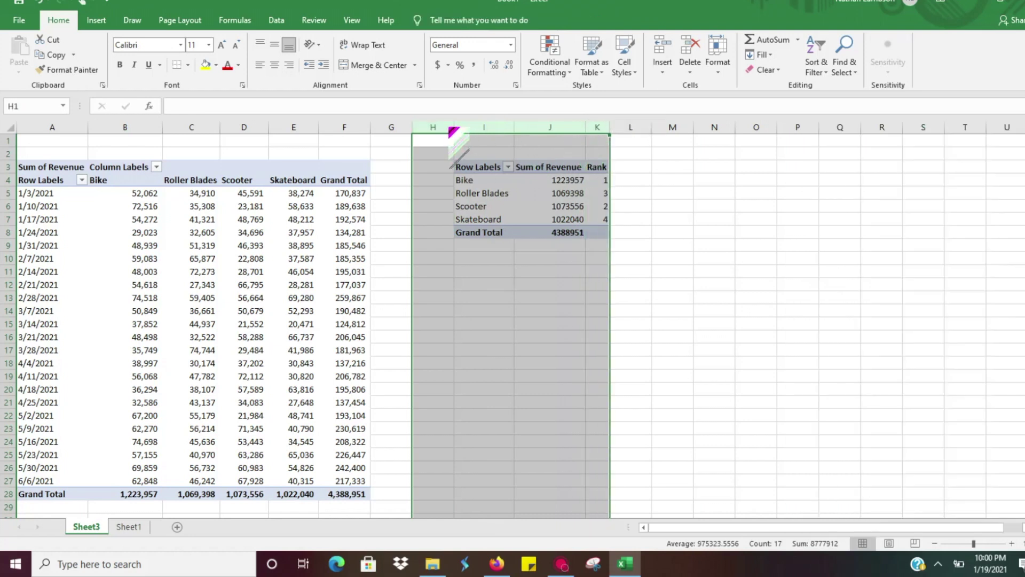
{"action": "left_click_drag", "start_coordinate": [450, 128], "coordinate": [394, 129]}
Insert blank columns at G:H twice so the ranked summary pivot starts at column M
{"action": "right_click", "coordinate": [396, 132]}
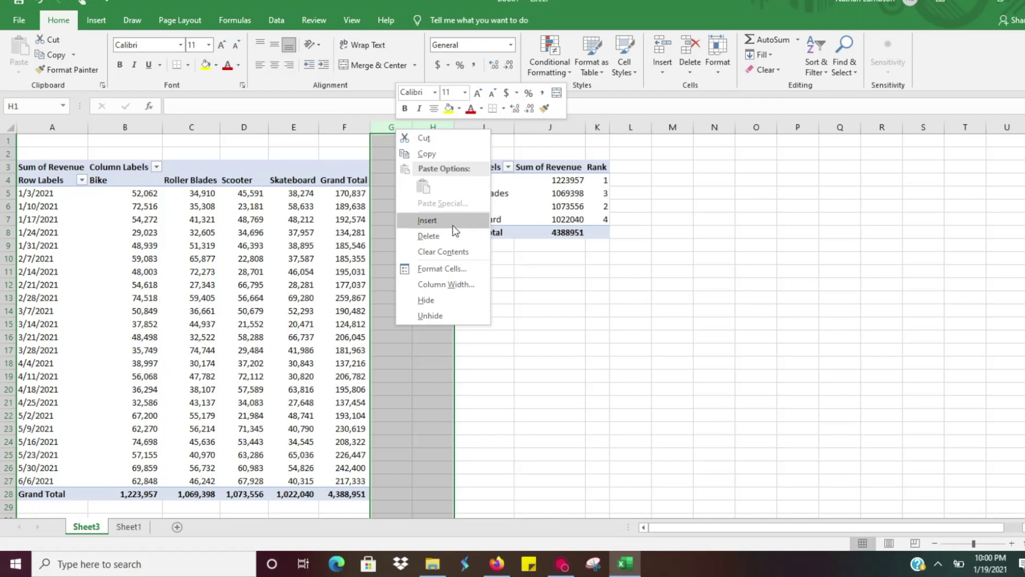
{"action": "left_click", "coordinate": [452, 223]}
{"action": "right_click", "coordinate": [463, 133]}
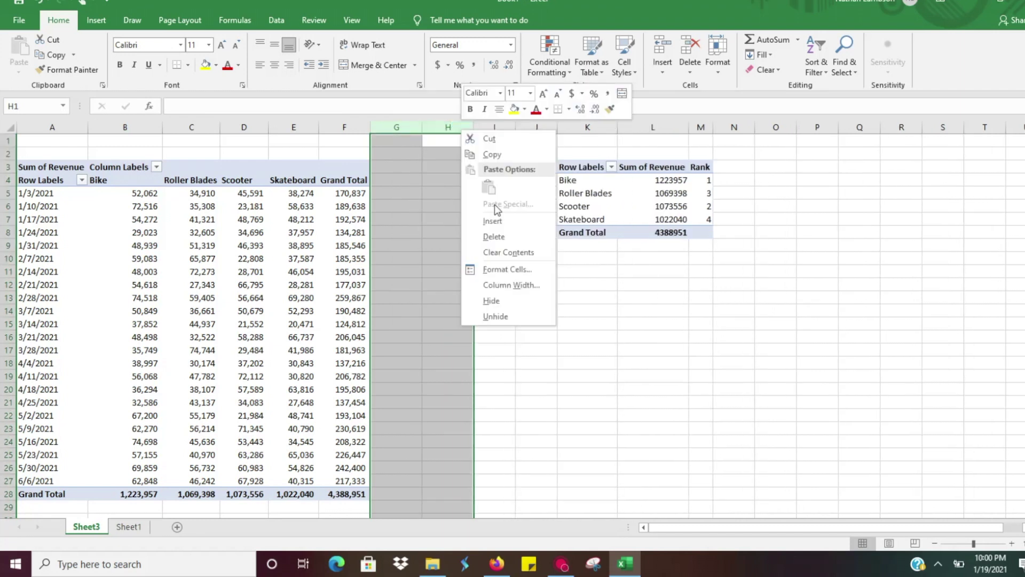
{"action": "left_click", "coordinate": [492, 221]}
{"action": "left_click", "coordinate": [346, 246]}
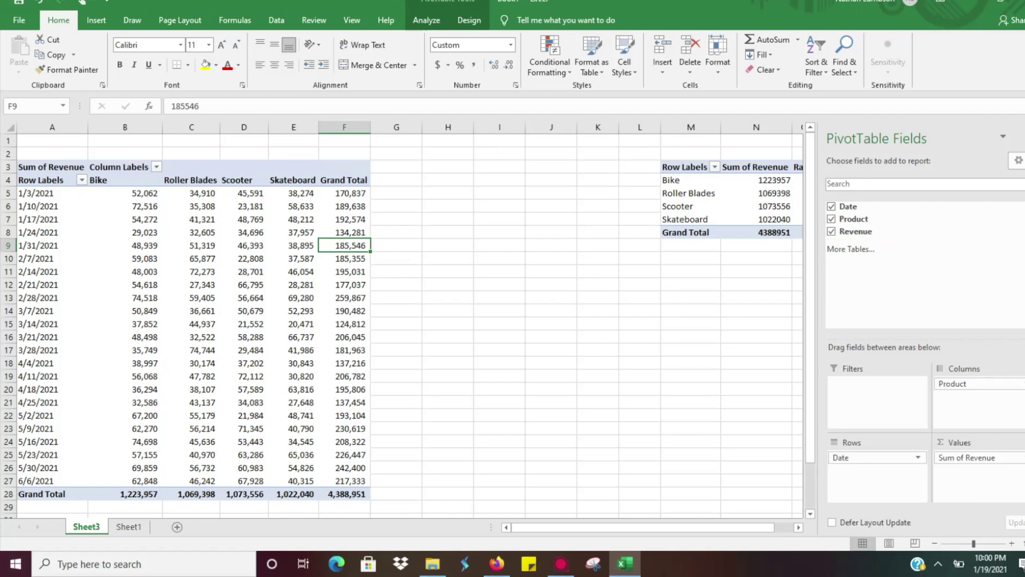
Add Revenue again to the weekly pivot's values and rename Sum of Revenue2 to 'Rank'
{"action": "left_click_drag", "start_coordinate": [855, 232], "coordinate": [956, 470]}
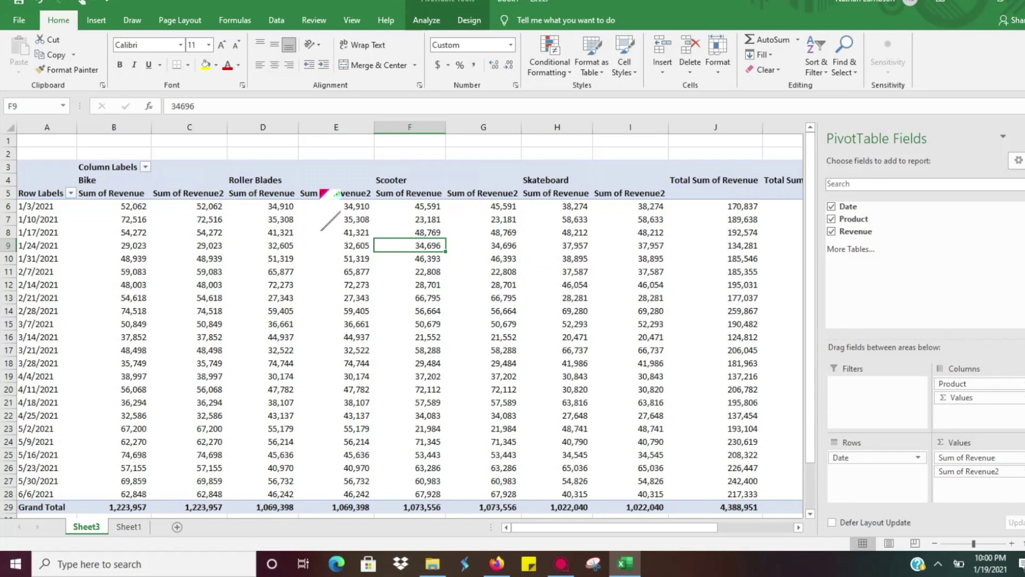
{"action": "left_click", "coordinate": [329, 193]}
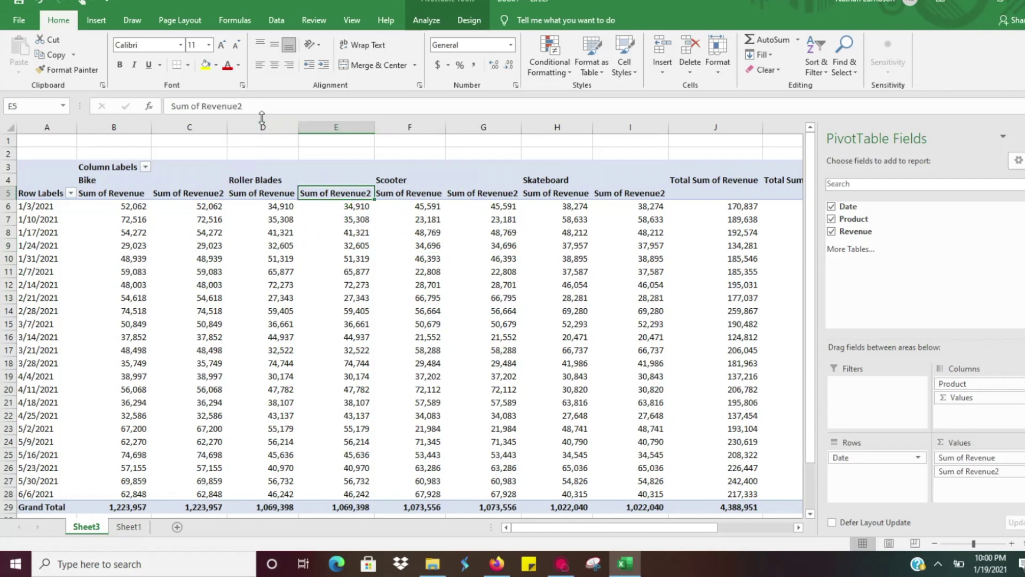
{"action": "left_click_drag", "start_coordinate": [260, 106], "coordinate": [146, 99]}
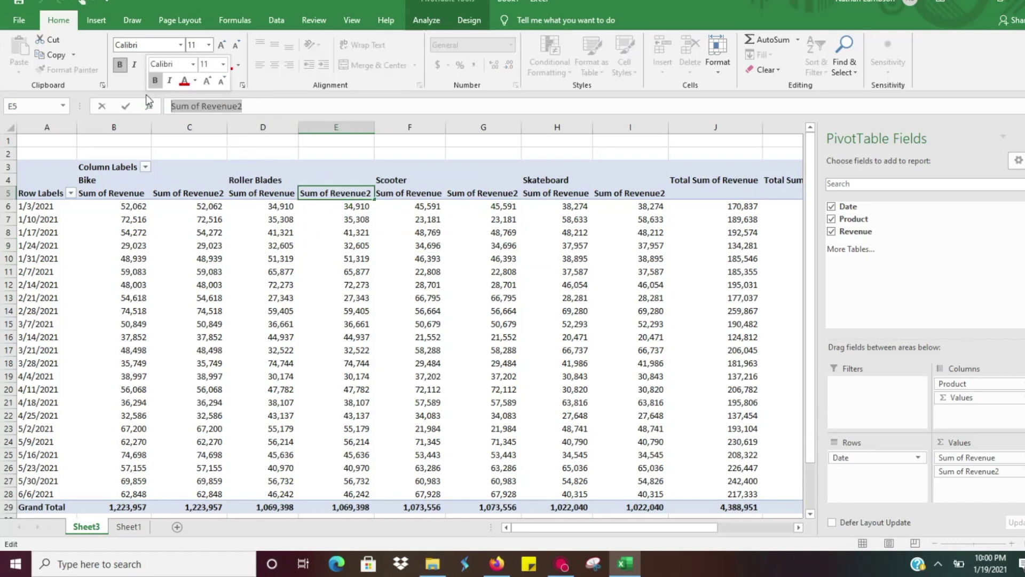
{"action": "type", "text": "Rank"}
{"action": "key", "text": "Return"}
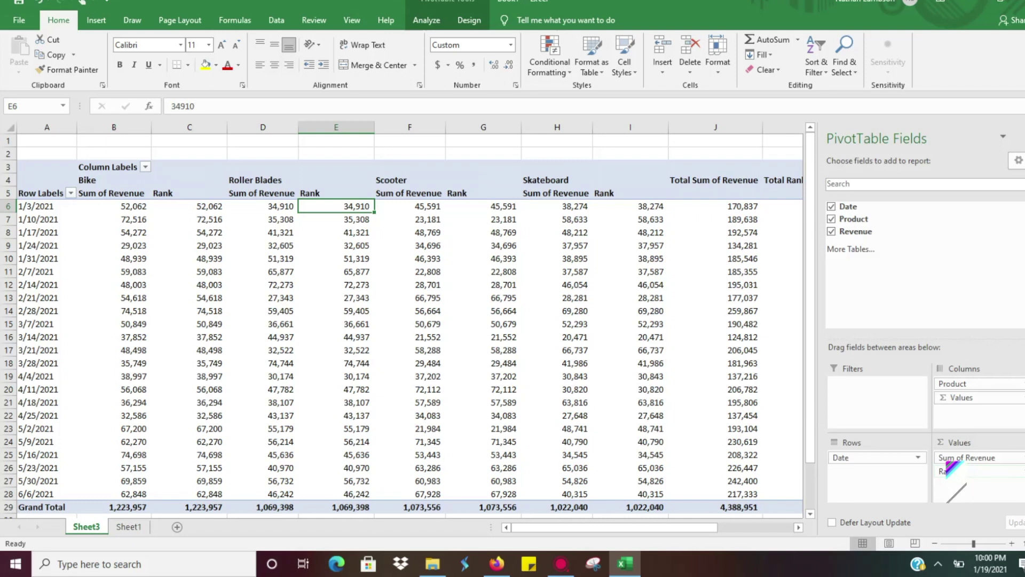
In Value Field Settings for the weekly Rank, choose Rank Largest to Smallest with base field Product
{"action": "left_click", "coordinate": [1023, 472]}
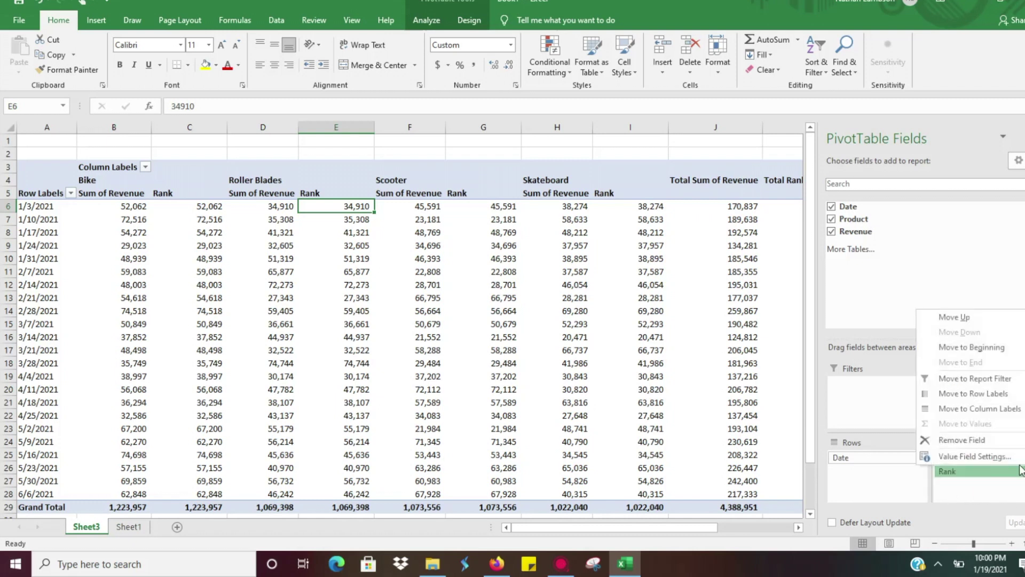
{"action": "left_click", "coordinate": [975, 455]}
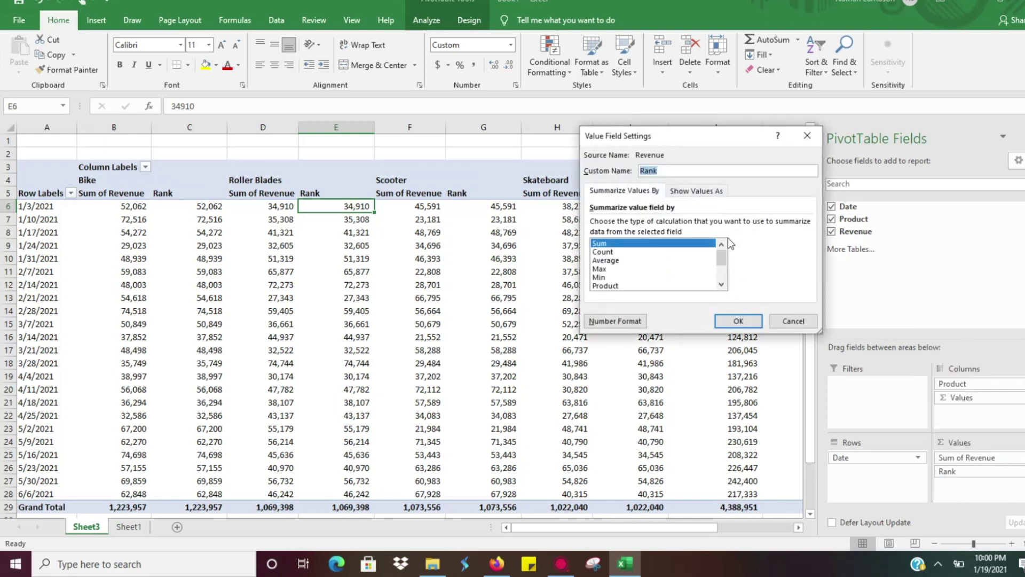
{"action": "left_click", "coordinate": [697, 192]}
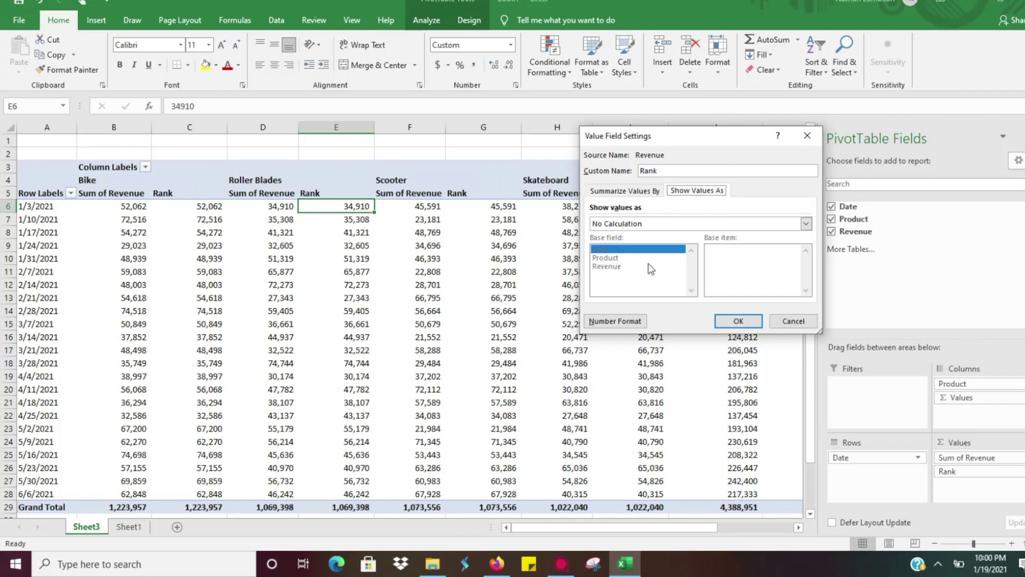
{"action": "left_click", "coordinate": [805, 223]}
{"action": "left_click_drag", "start_coordinate": [806, 246], "coordinate": [812, 274]}
{"action": "left_click", "coordinate": [688, 268]}
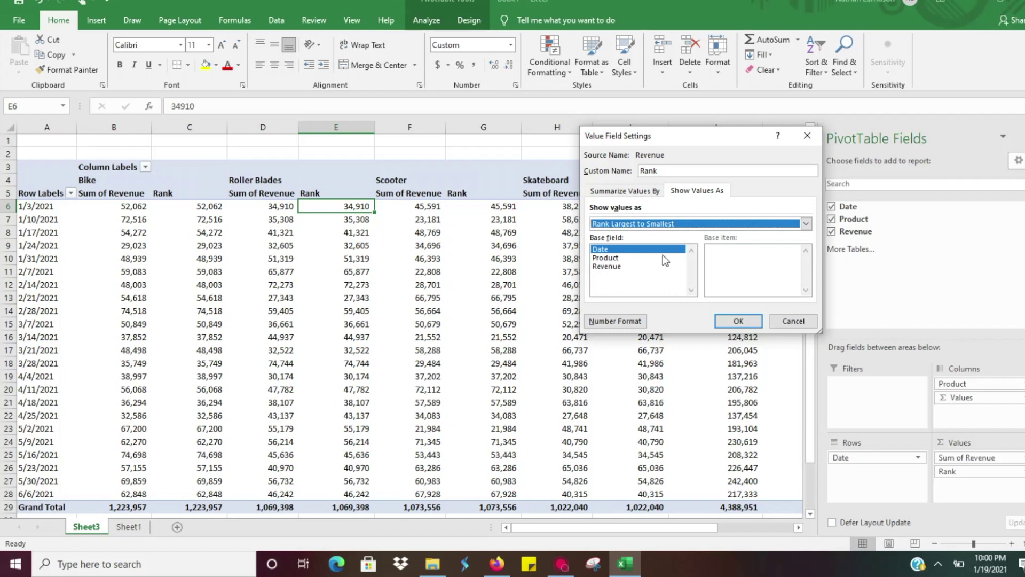
{"action": "left_click", "coordinate": [605, 258]}
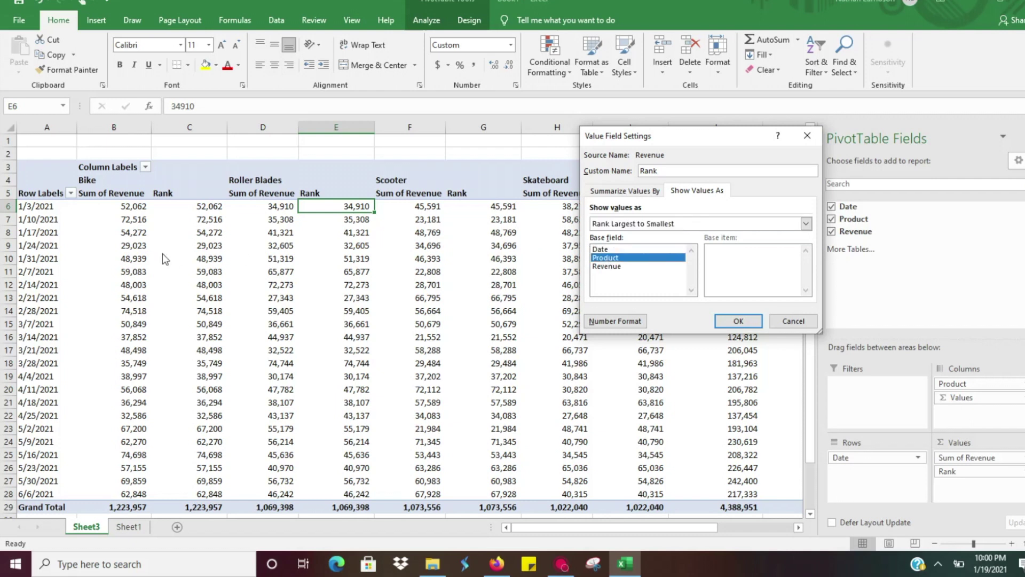
Apply the rank settings and verify weekly ranks, e.g. 1/3/2021: Bike 1, Scooter 2, Skateboard 3, Roller Blades 4
{"action": "left_click", "coordinate": [734, 320]}
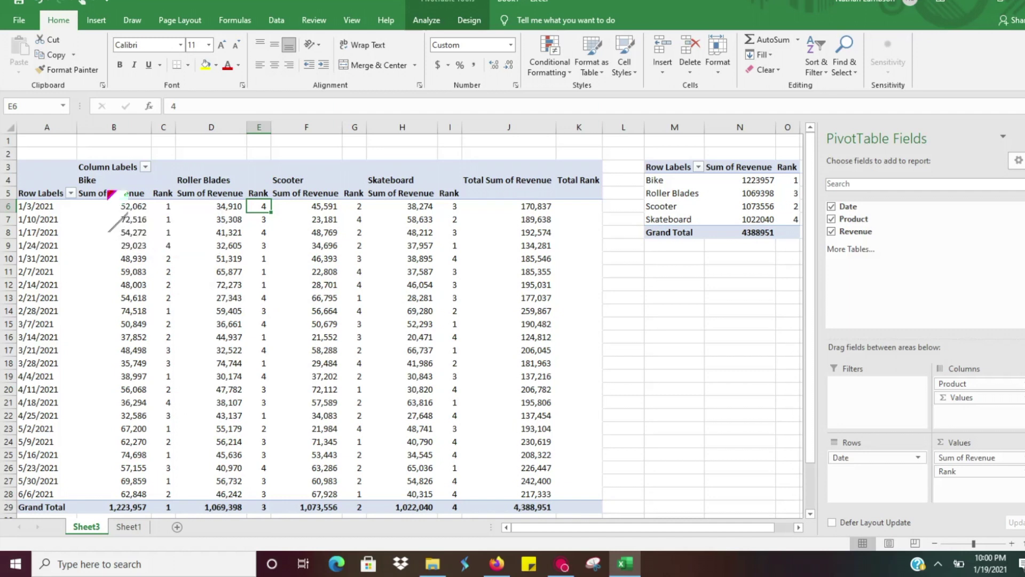
{"action": "mouse_move", "coordinate": [111, 208]}
{"action": "mouse_move", "coordinate": [163, 208]}
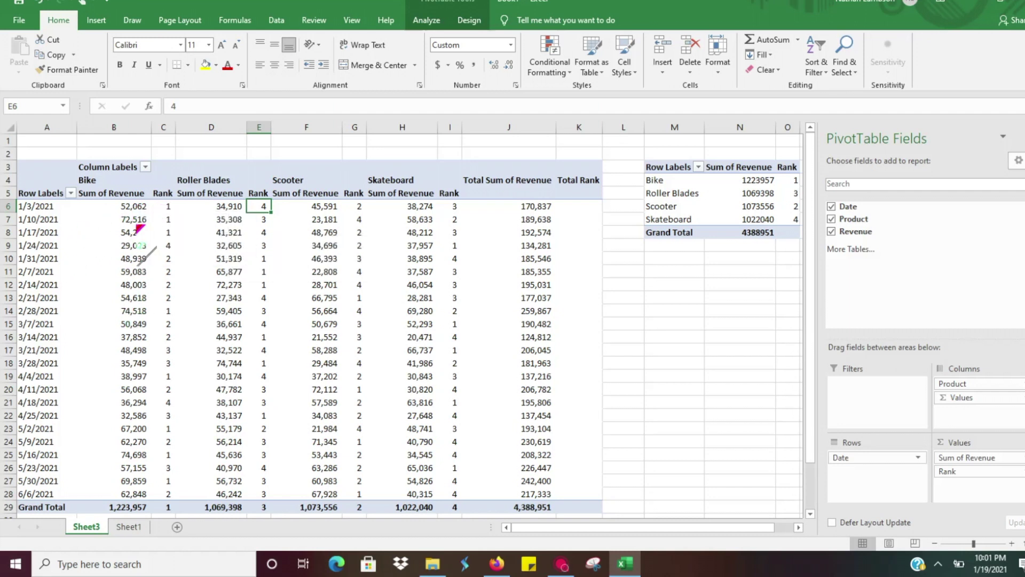
{"action": "mouse_move", "coordinate": [234, 230]}
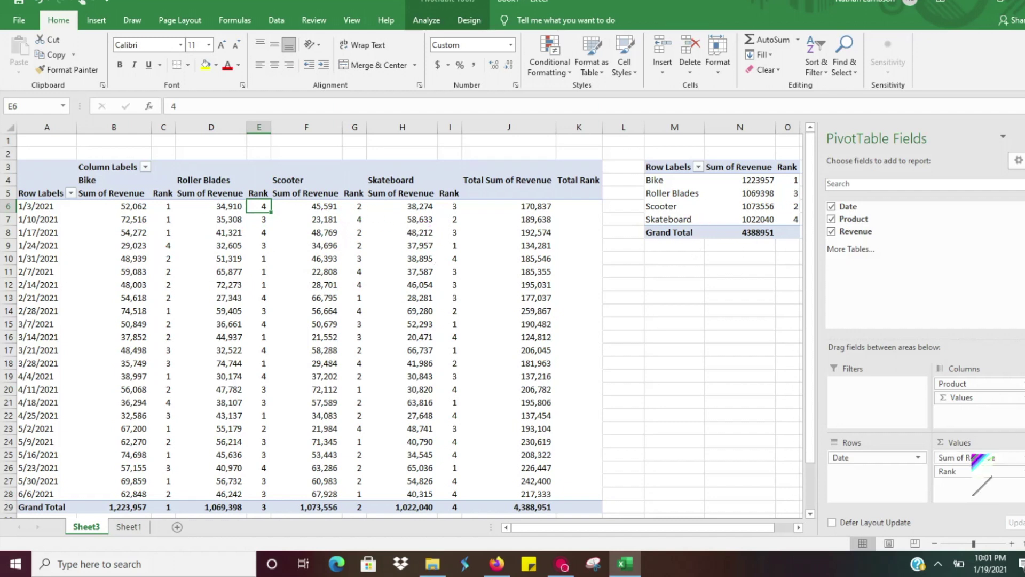
Move Rank above Sum of Revenue and compare Grand Total ranks with the summary pivot's ranks
{"action": "left_click_drag", "start_coordinate": [981, 465], "coordinate": [980, 451]}
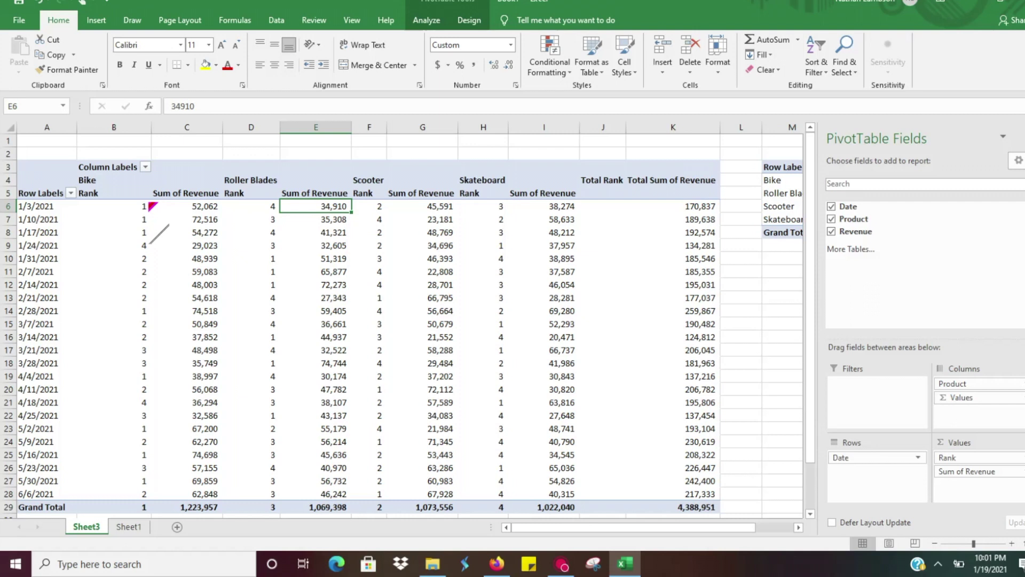
{"action": "mouse_move", "coordinate": [143, 203]}
{"action": "mouse_move", "coordinate": [147, 451]}
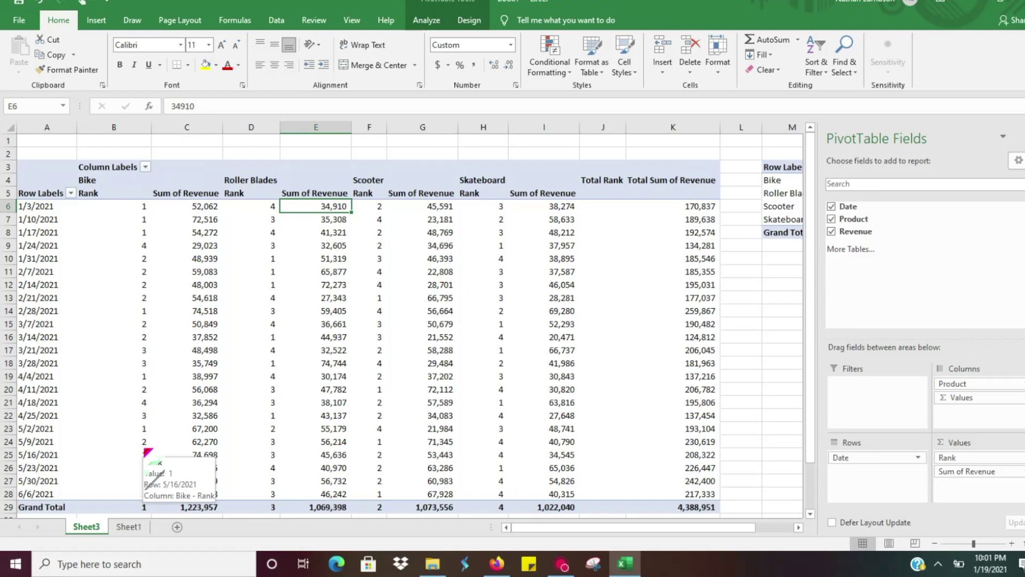
{"action": "left_click_drag", "start_coordinate": [611, 530], "coordinate": [665, 523]}
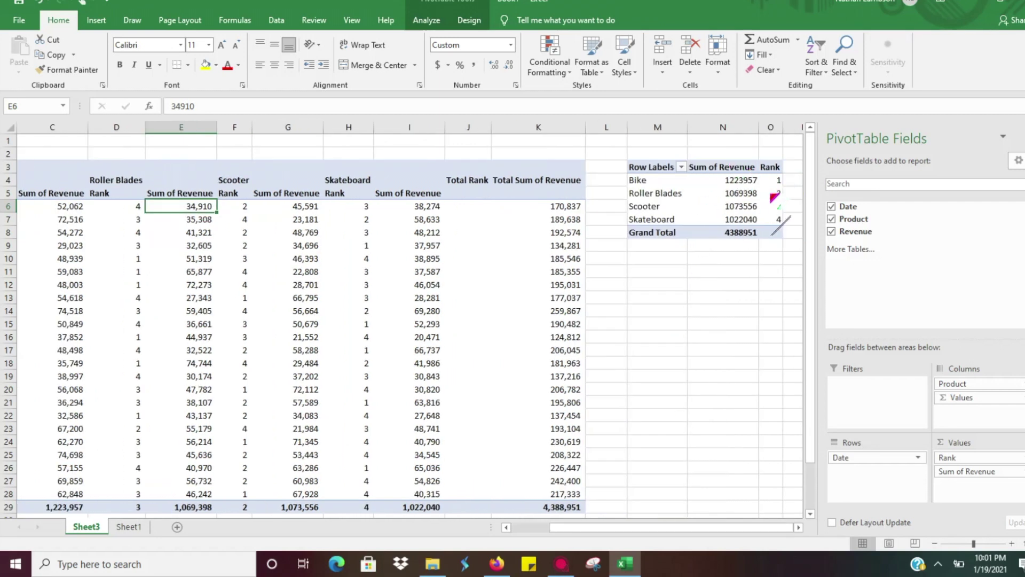